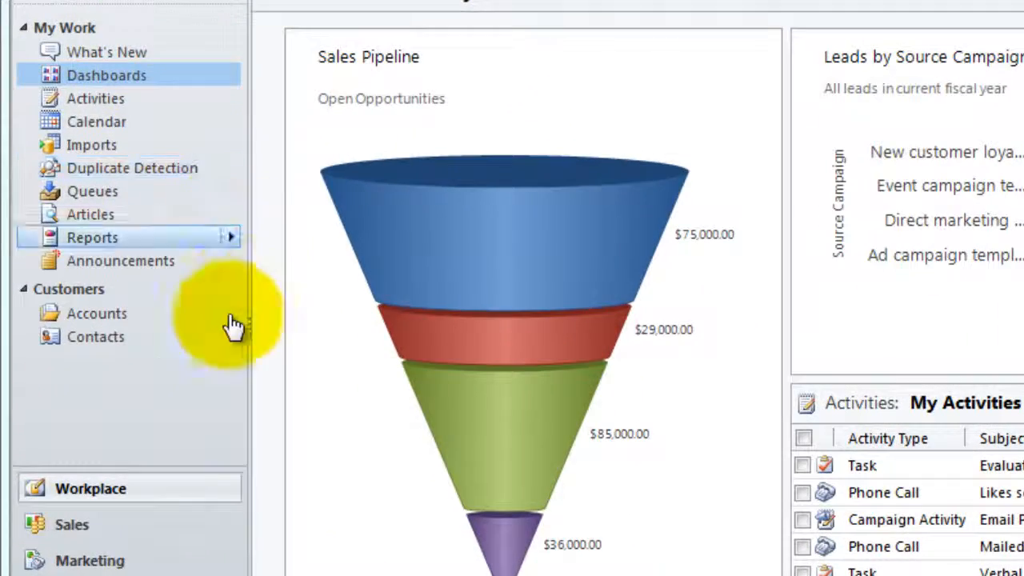
# Step: Show the leads in the Sales area using the My Open Leads view
pyautogui.click(71, 538)
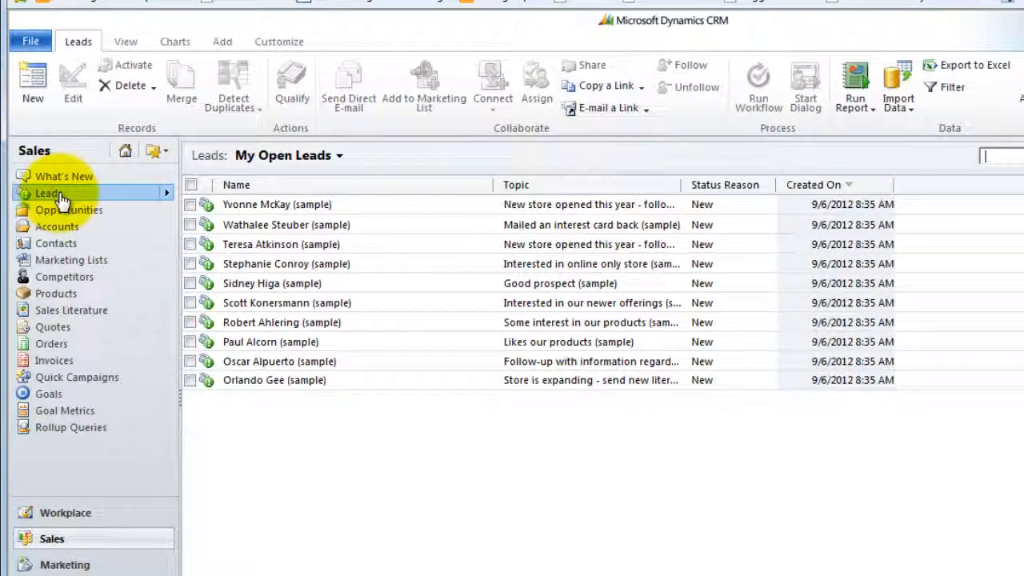
pyautogui.click(309, 164)
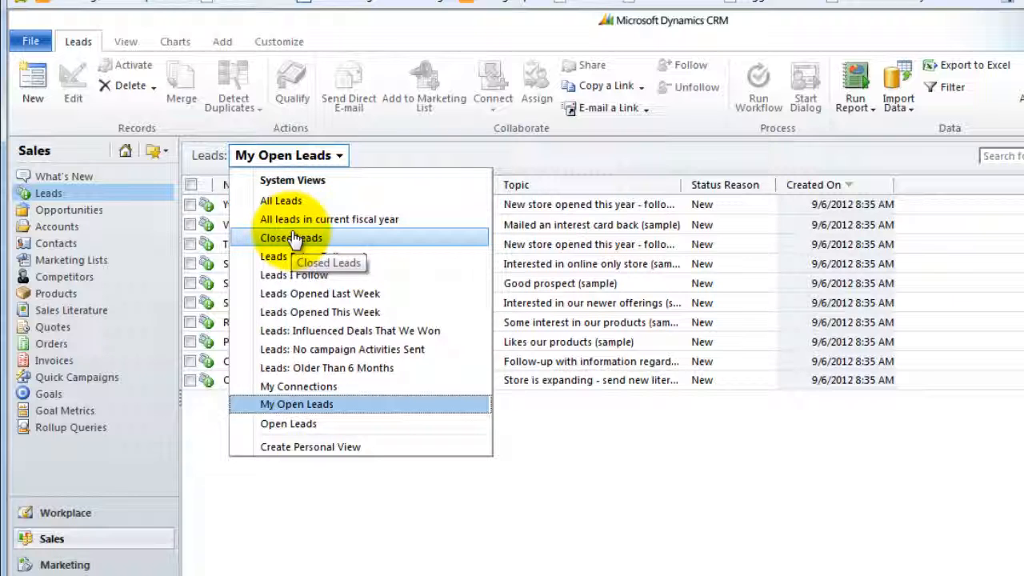
pyautogui.click(280, 405)
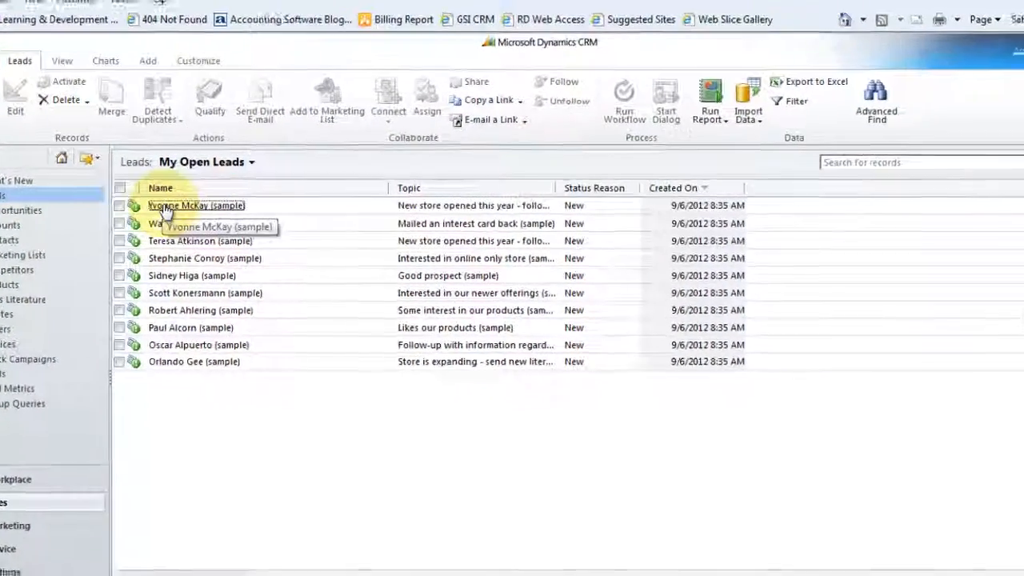
# Step: Open the first lead in the list and review the related activity types that can be added to it
pyautogui.click(242, 206)
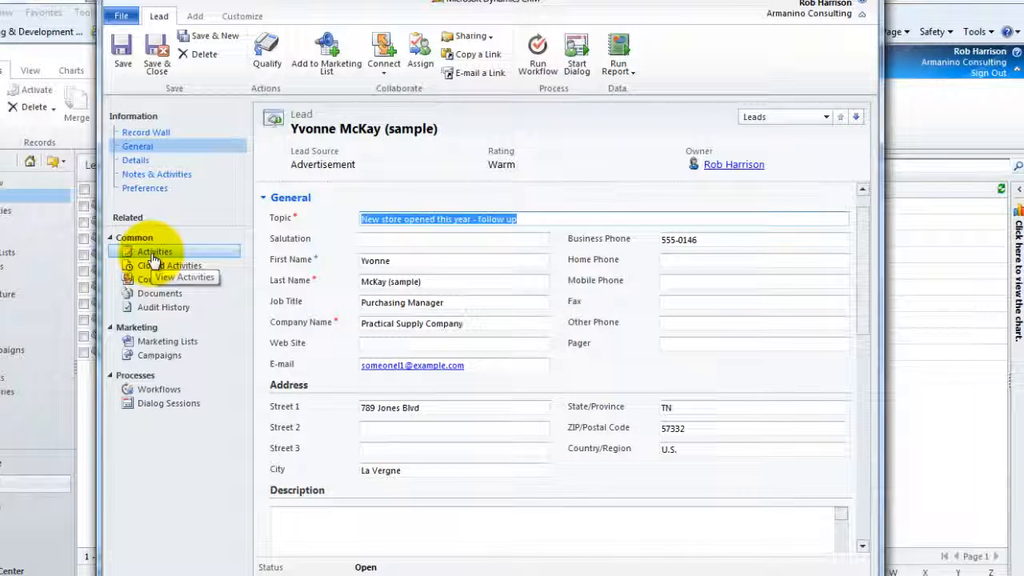
pyautogui.click(196, 17)
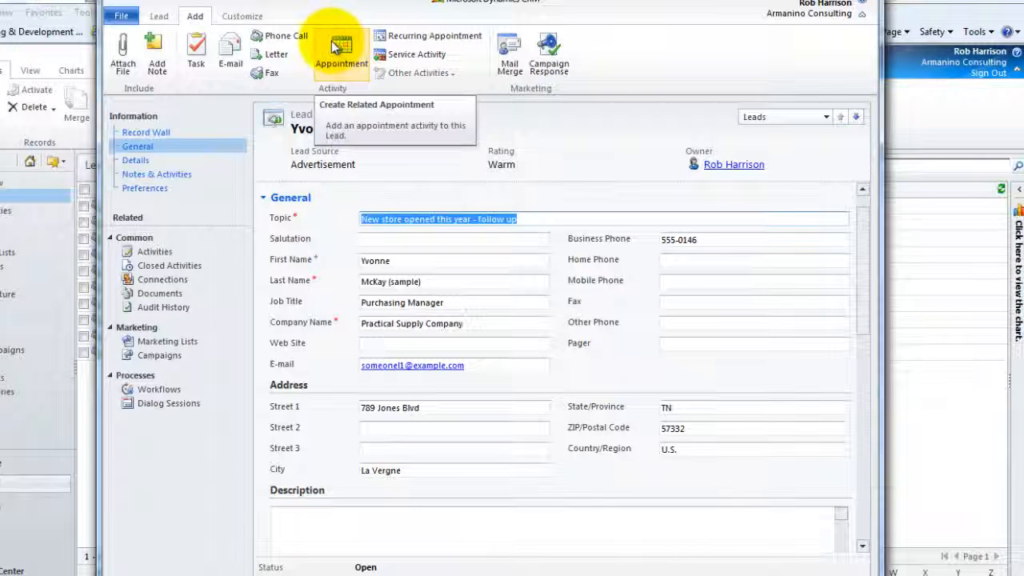
pyautogui.click(162, 16)
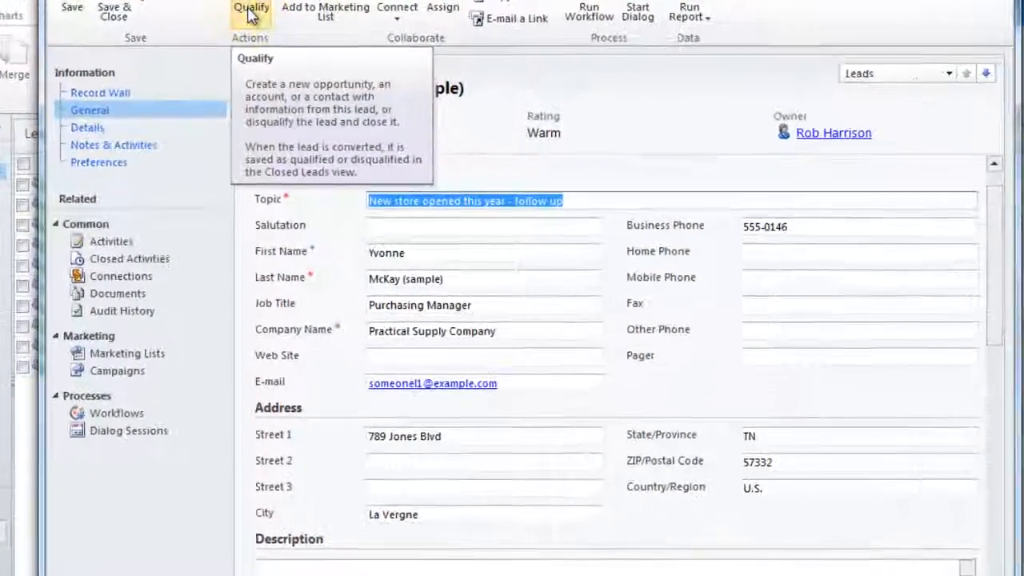
# Step: Qualify the lead by converting it into an account, a contact and an opportunity, and close its record
pyautogui.click(250, 11)
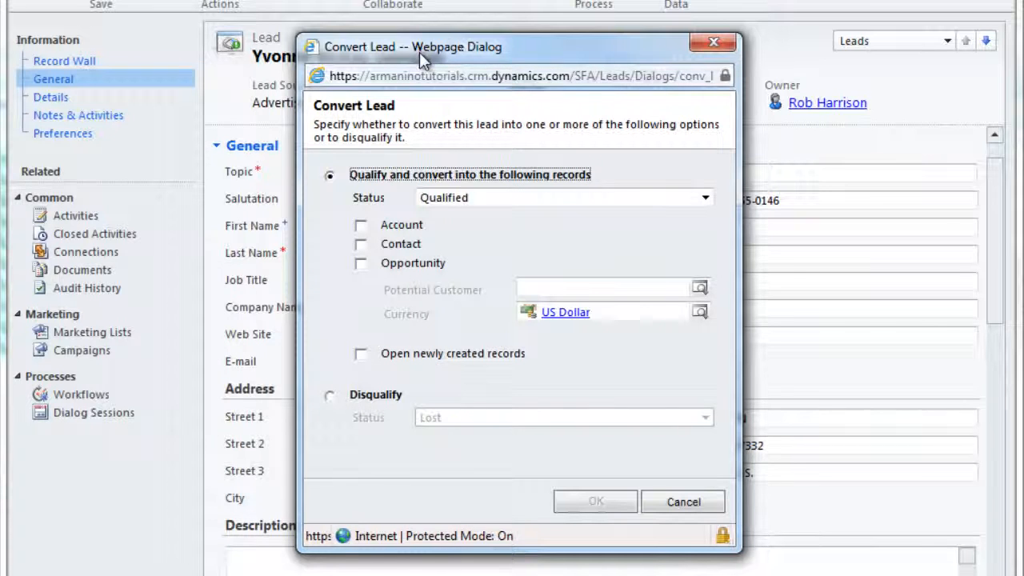
pyautogui.moveTo(450, 52); pyautogui.dragTo(720, 28)
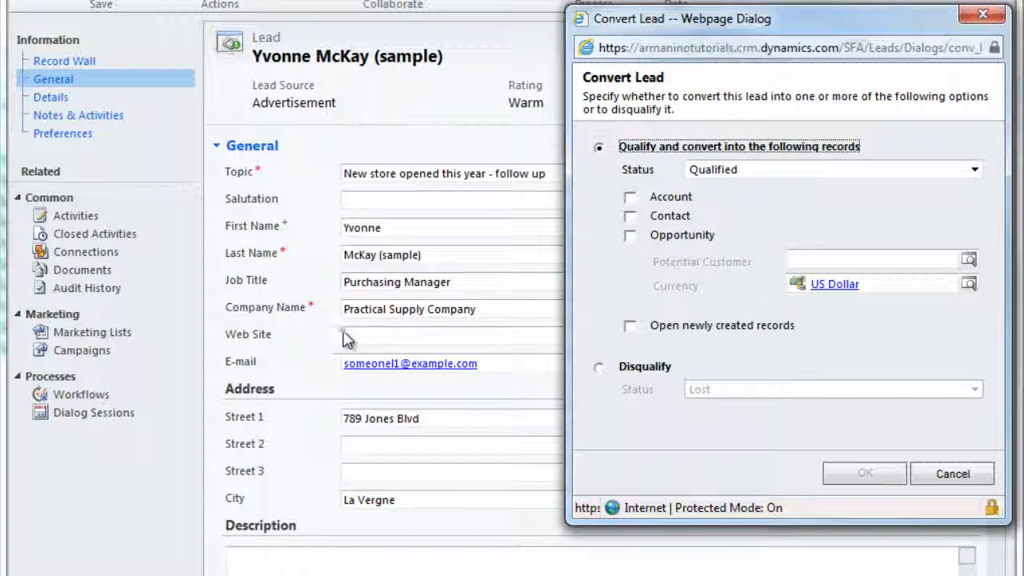
pyautogui.click(630, 199)
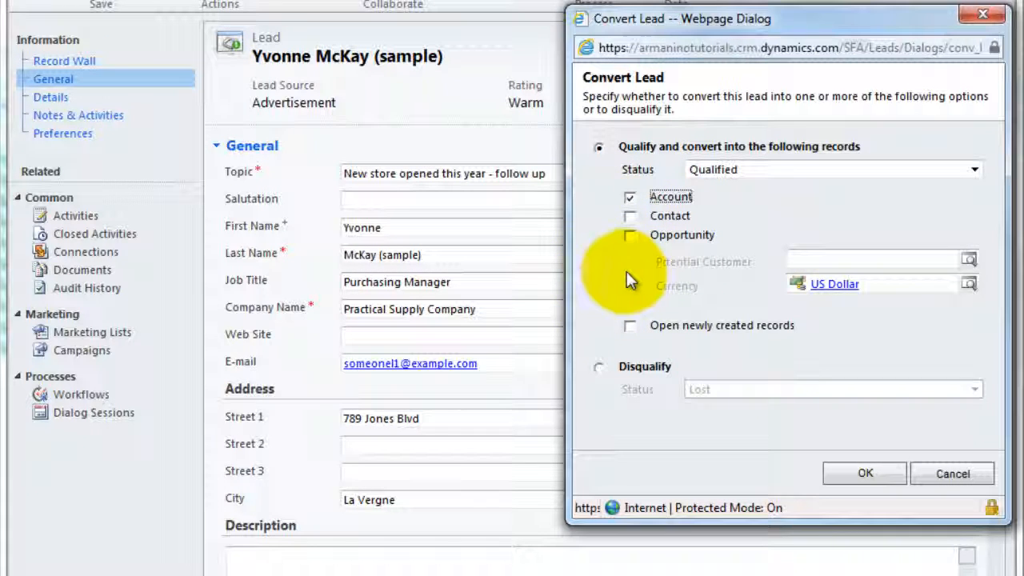
pyautogui.click(631, 217)
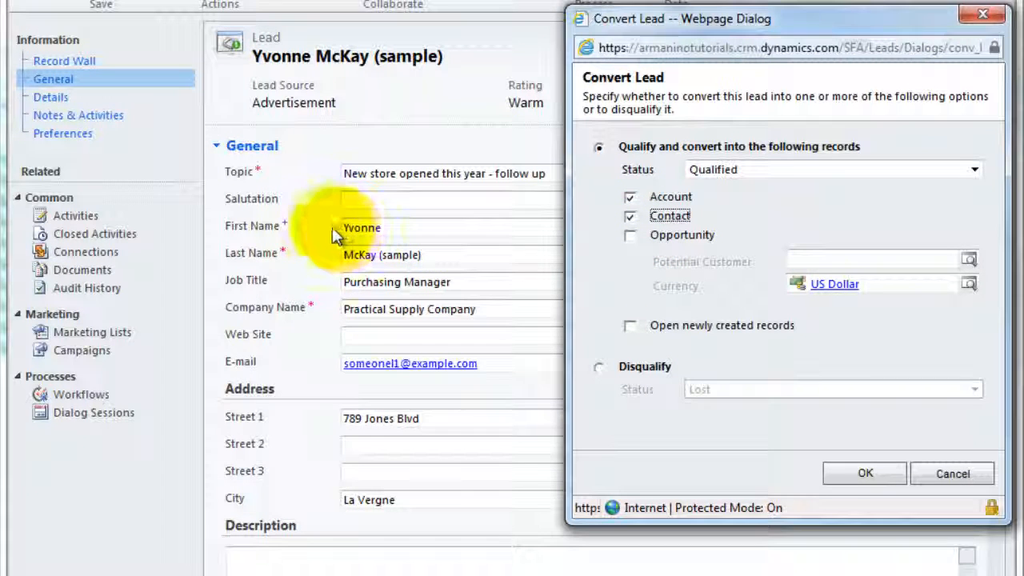
pyautogui.click(630, 236)
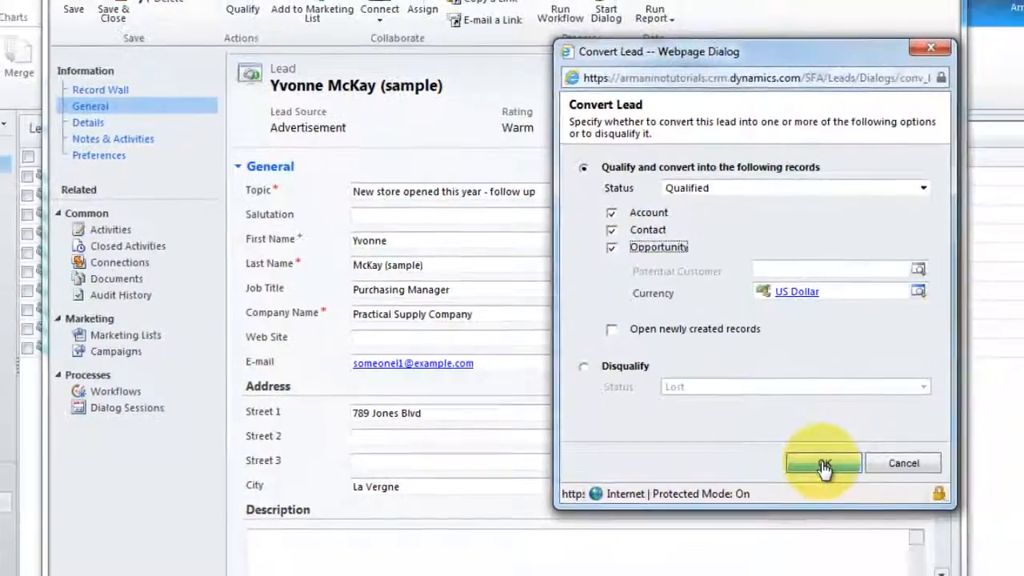
pyautogui.click(860, 474)
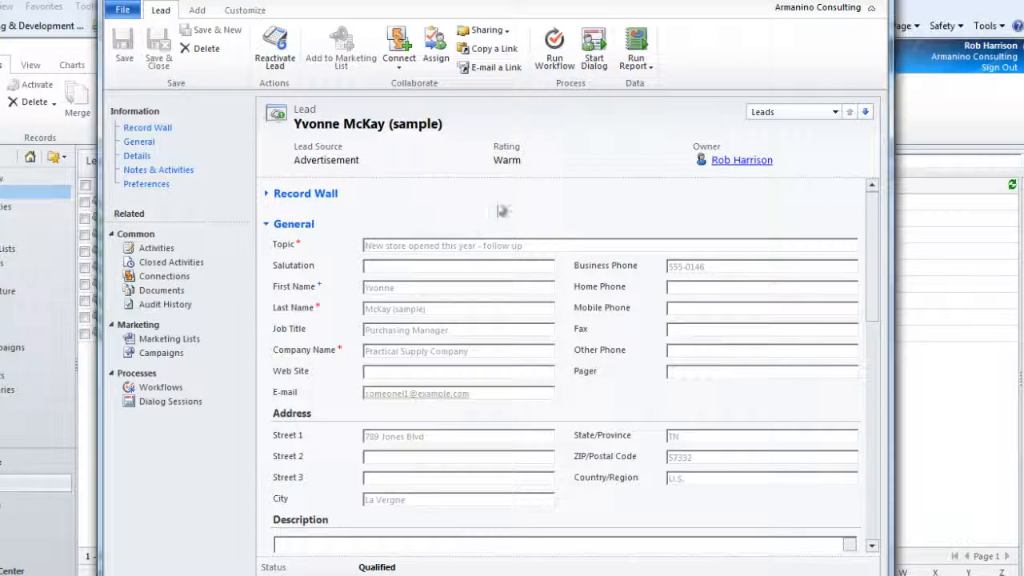
pyautogui.click(872, 1)
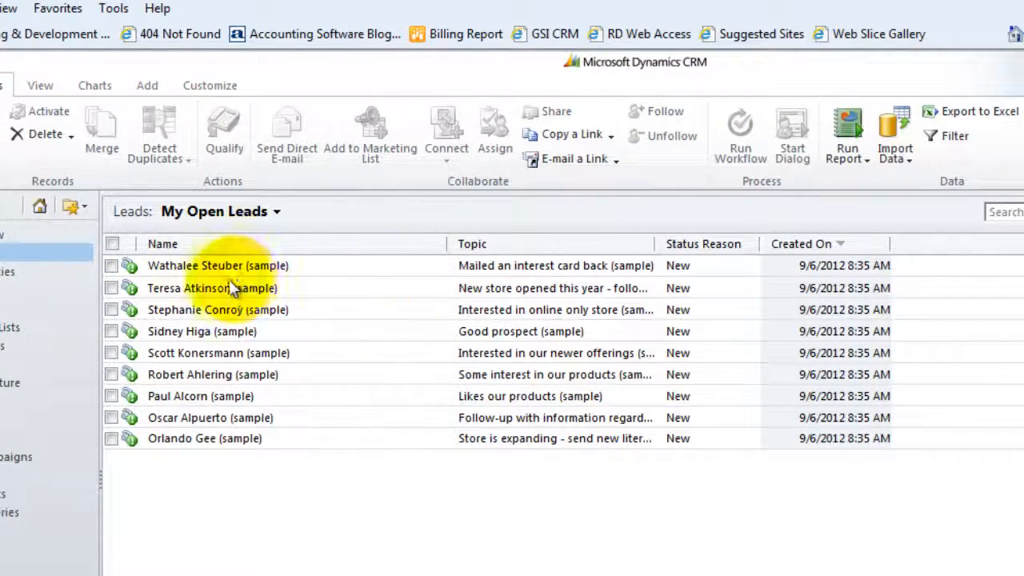
# Step: Check the status of the converted lead in the Closed Leads view and return to My Open Leads
pyautogui.click(272, 214)
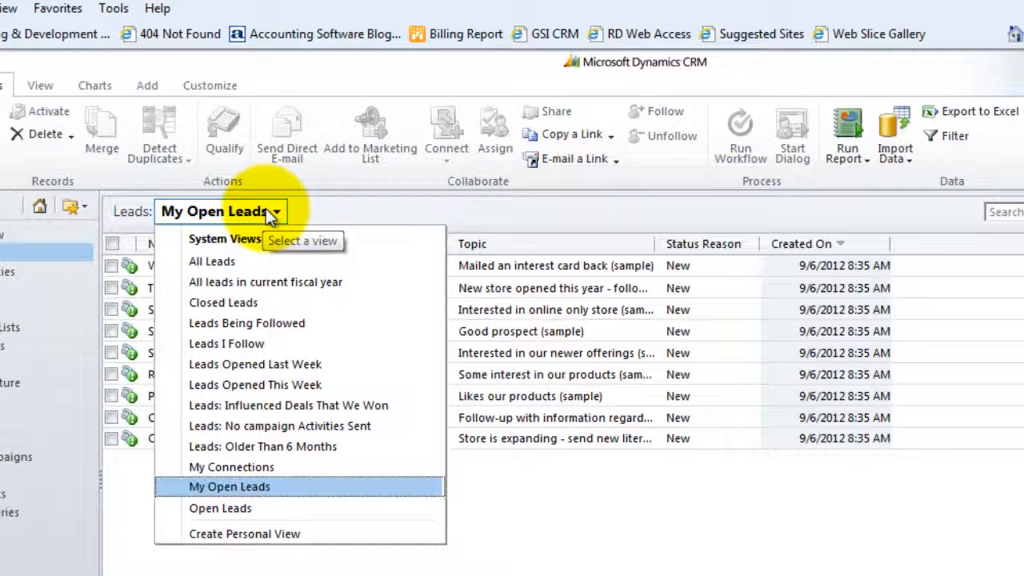
pyautogui.click(216, 303)
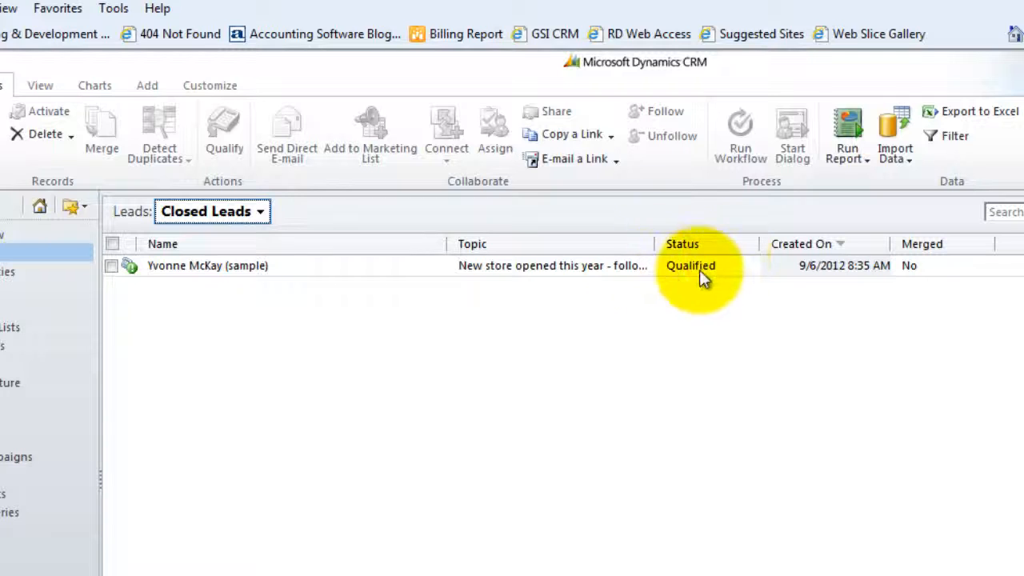
pyautogui.click(238, 213)
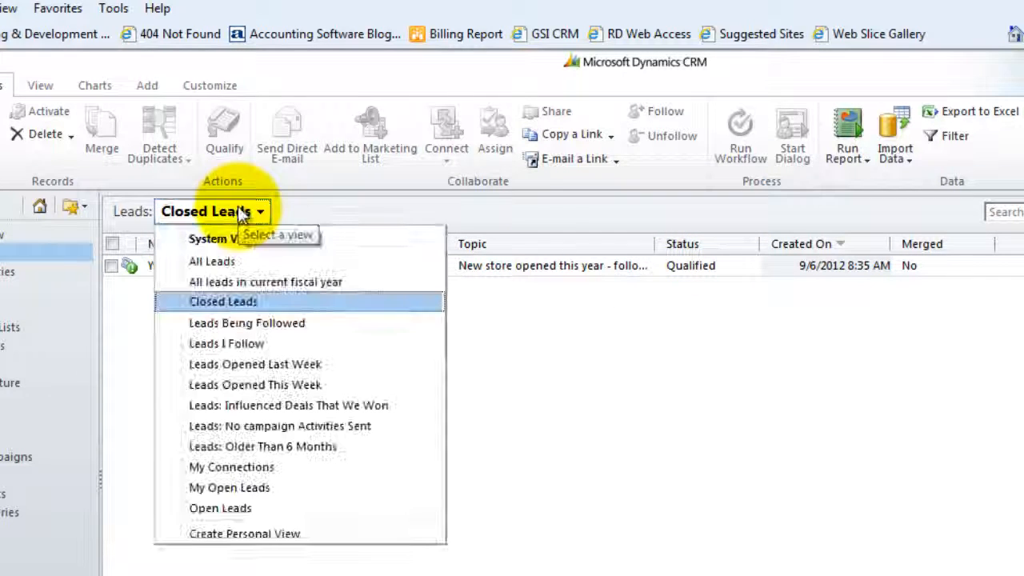
pyautogui.click(235, 493)
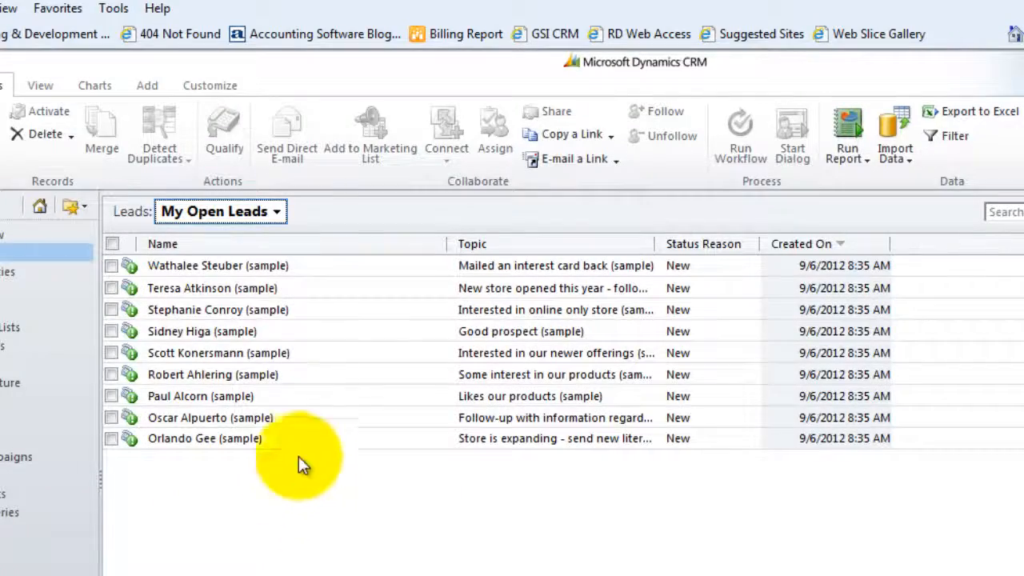
# Step: Open the second lead in the list, disqualify it with the status Cannot Contact, and close its record
pyautogui.click(111, 288)
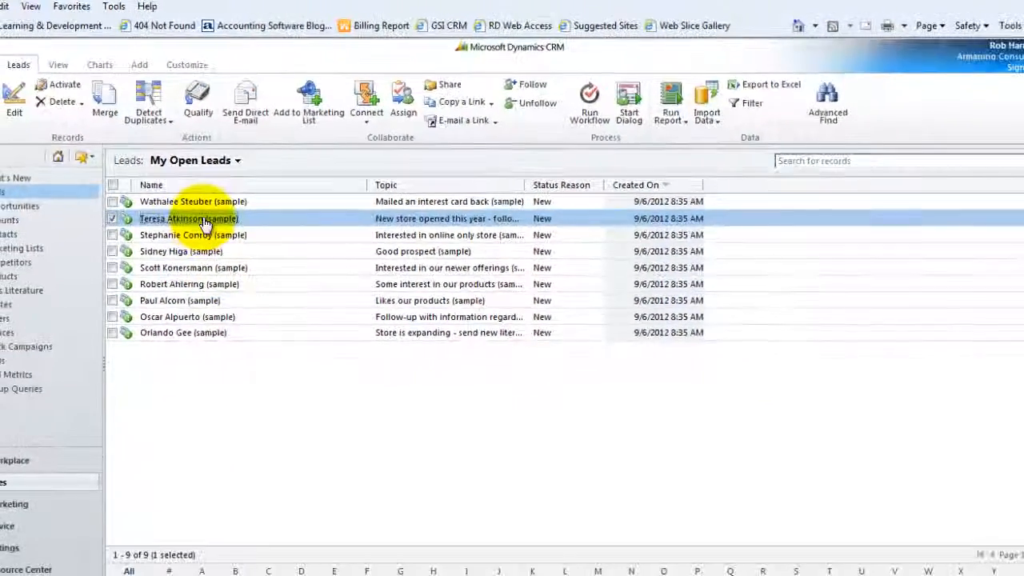
pyautogui.click(196, 276)
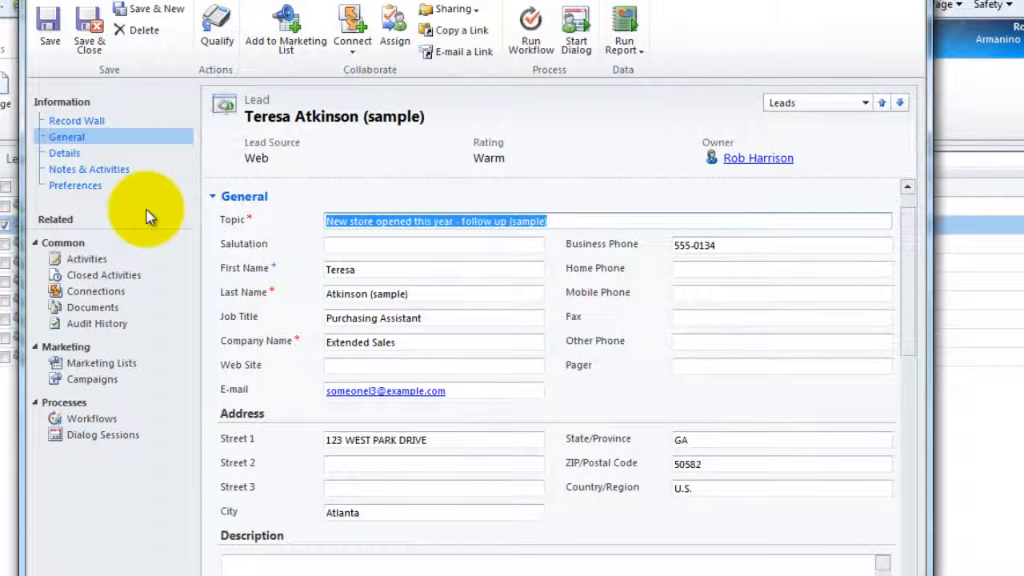
pyautogui.click(227, 38)
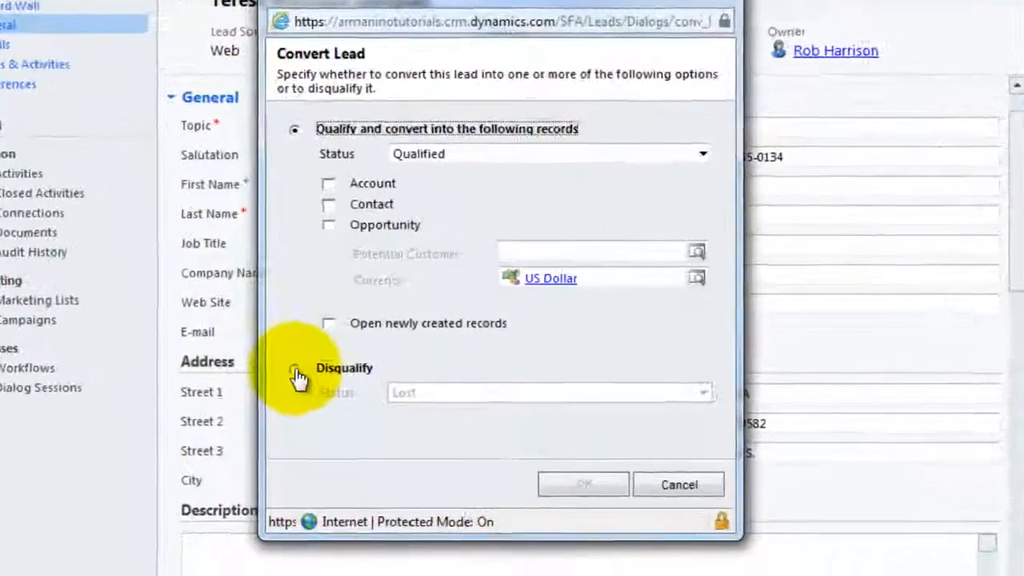
pyautogui.click(313, 419)
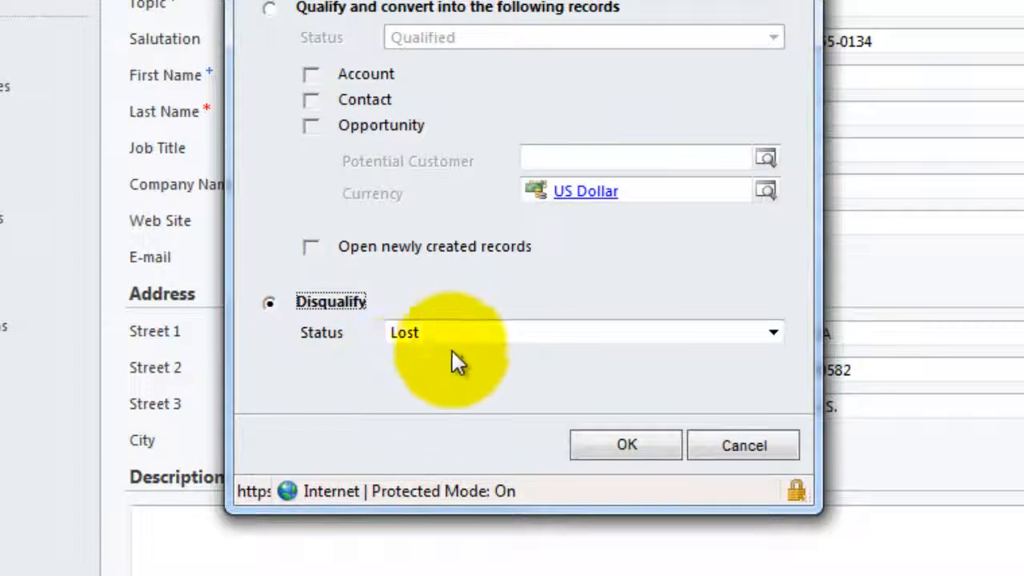
pyautogui.click(497, 334)
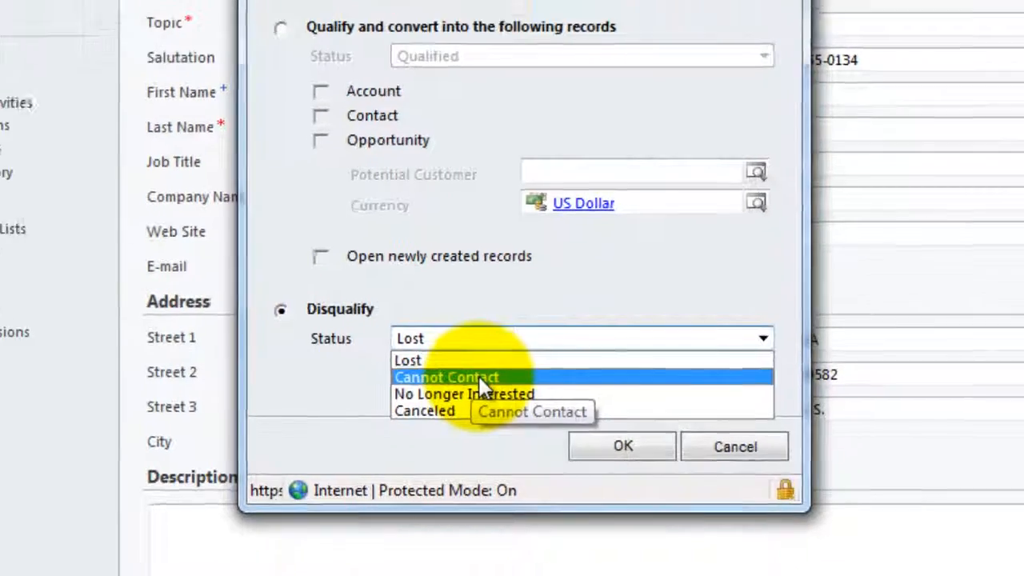
pyautogui.click(475, 371)
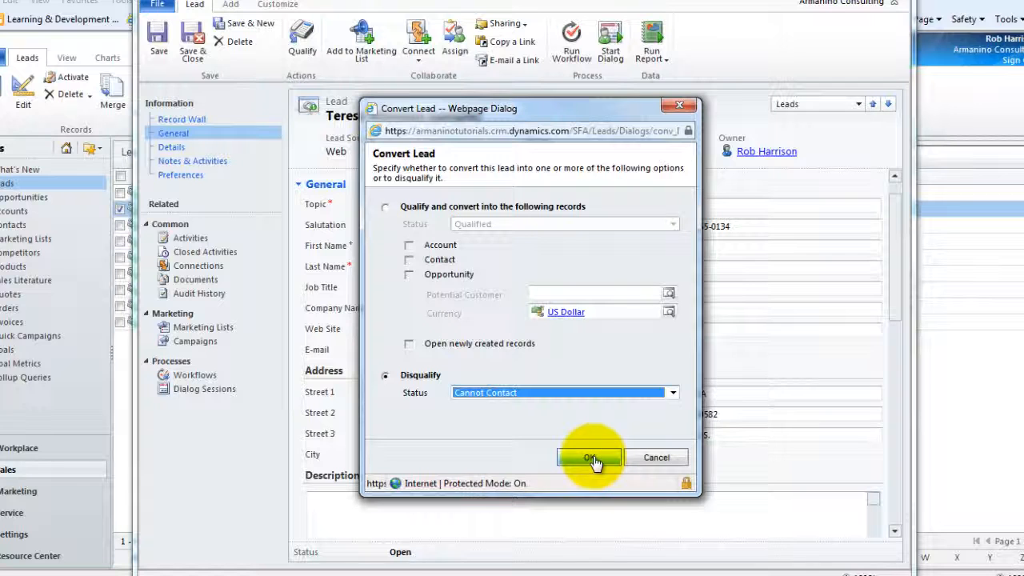
pyautogui.click(592, 459)
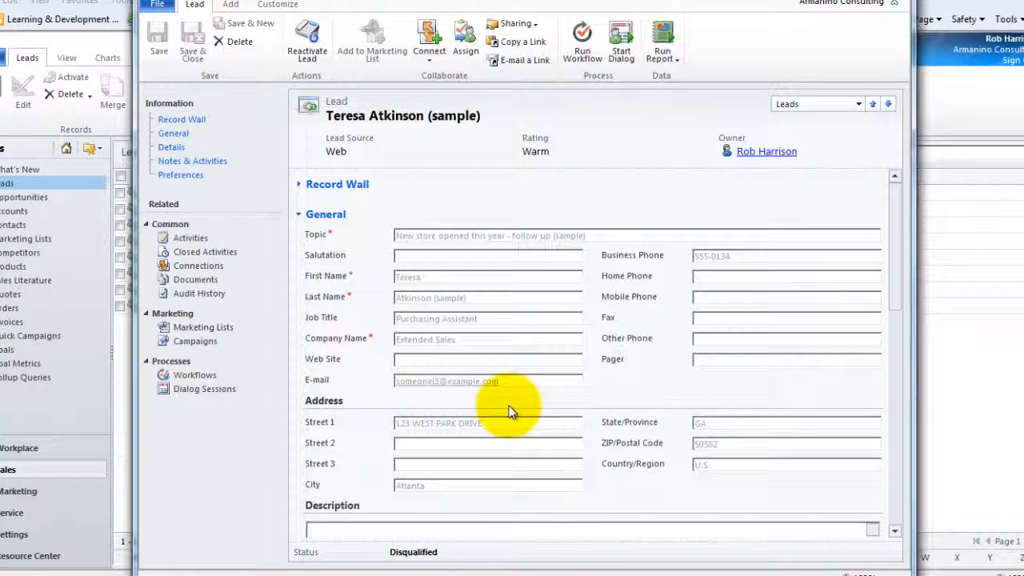
pyautogui.hotkey('alt', 'F4')
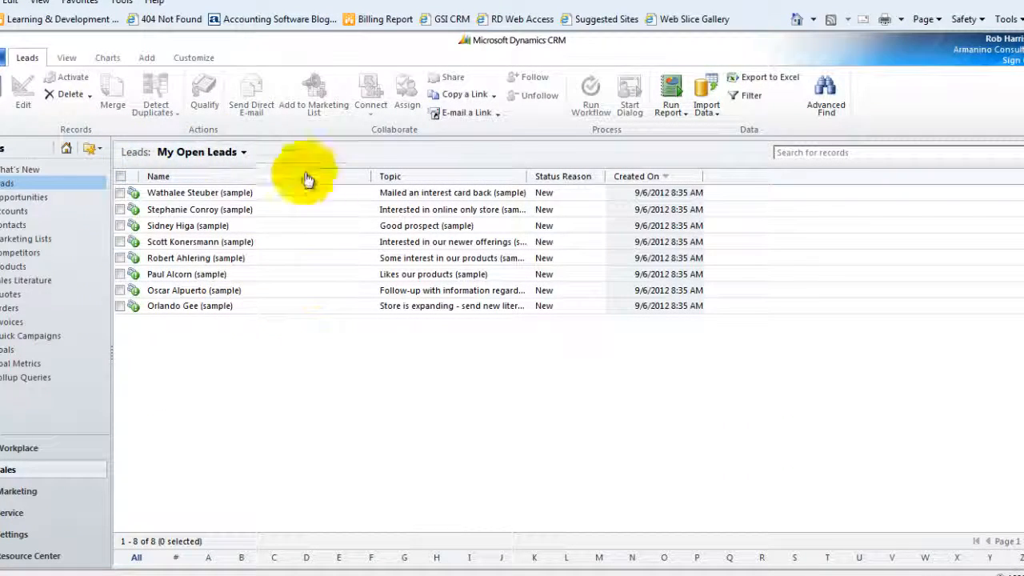
# Step: Reactivate the disqualified lead from the Closed Leads view and return to the My Open Leads view
pyautogui.click(240, 152)
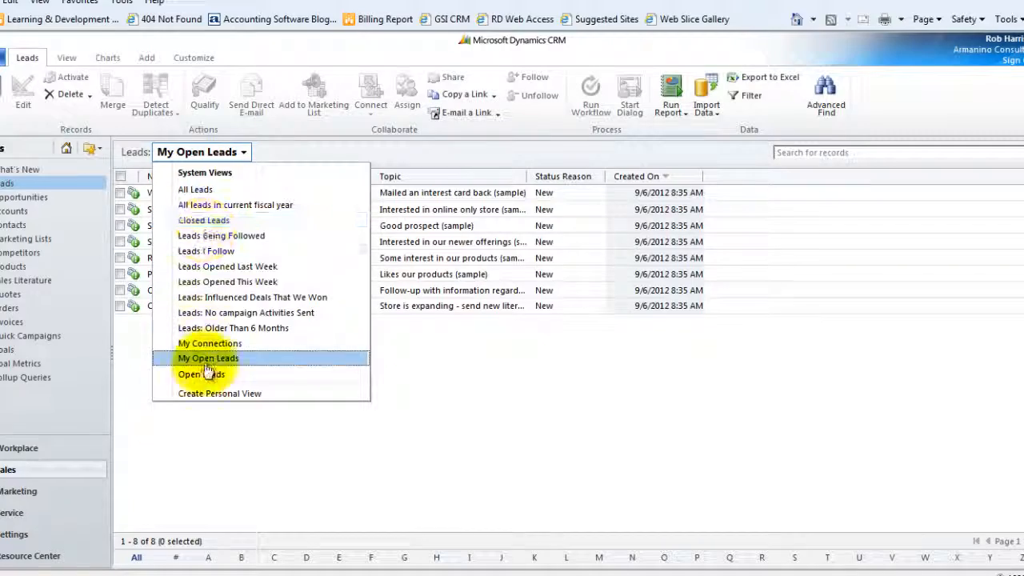
pyautogui.click(206, 219)
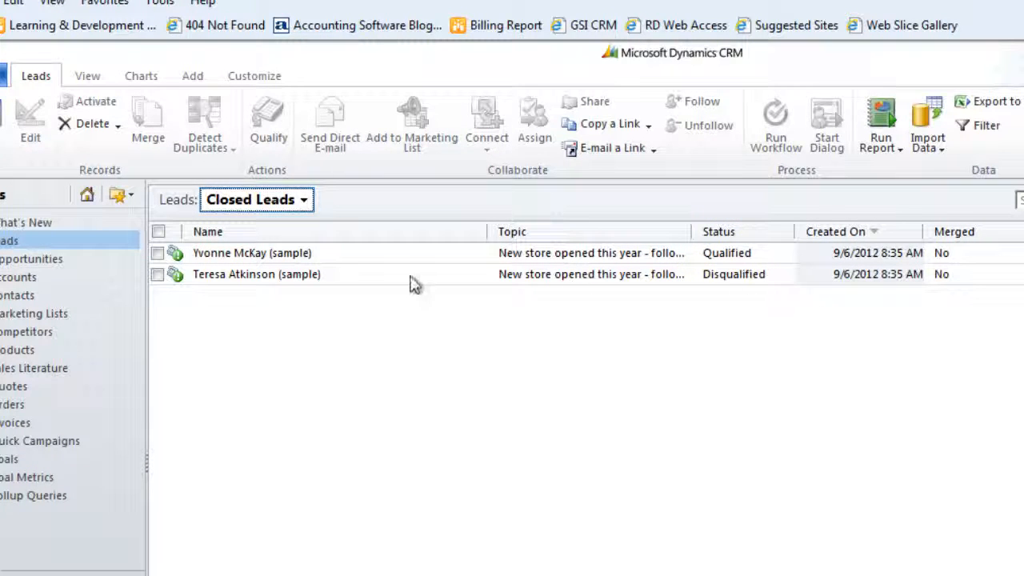
pyautogui.click(160, 276)
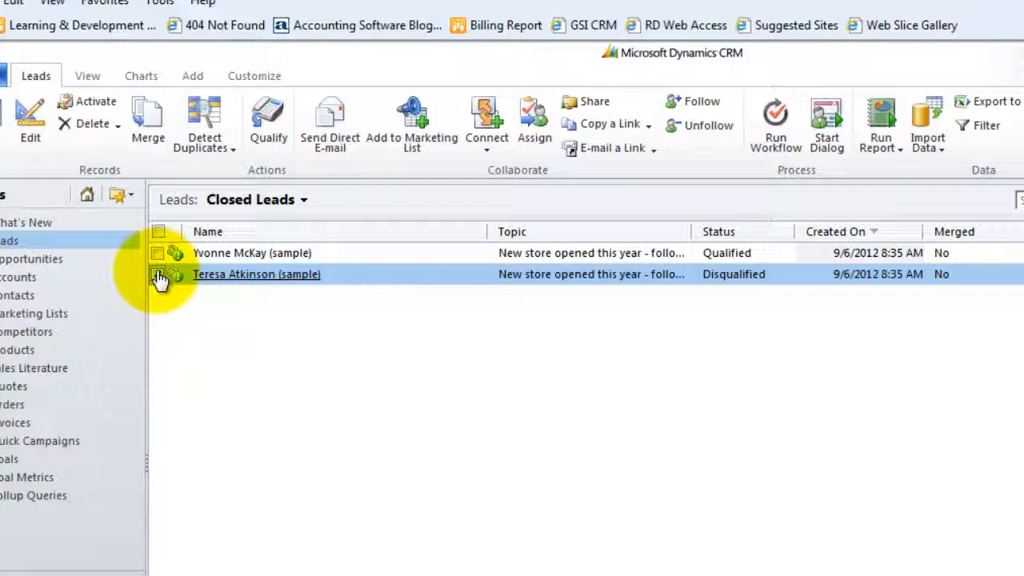
pyautogui.click(97, 101)
pyautogui.click(802, 486)
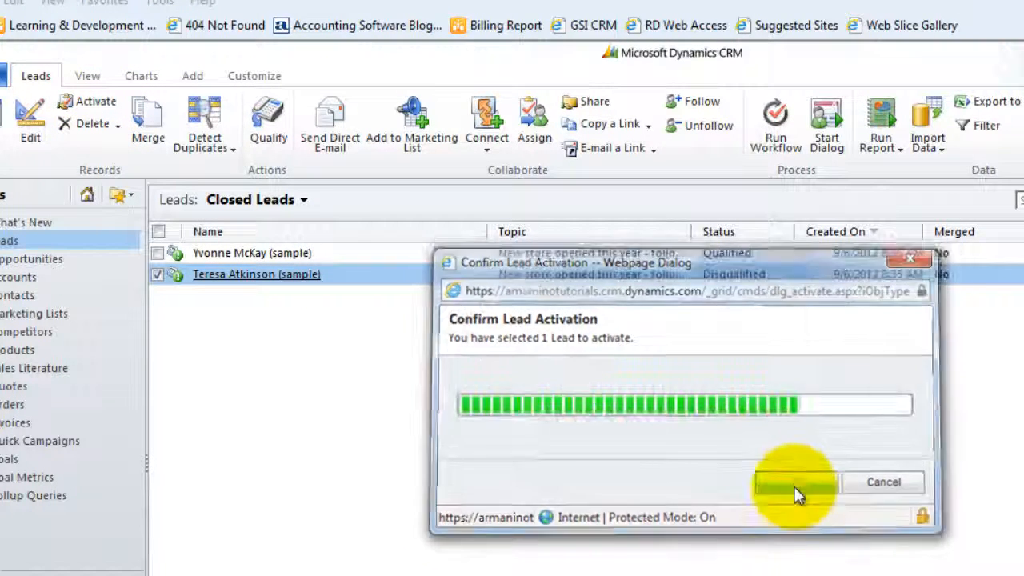
pyautogui.click(276, 203)
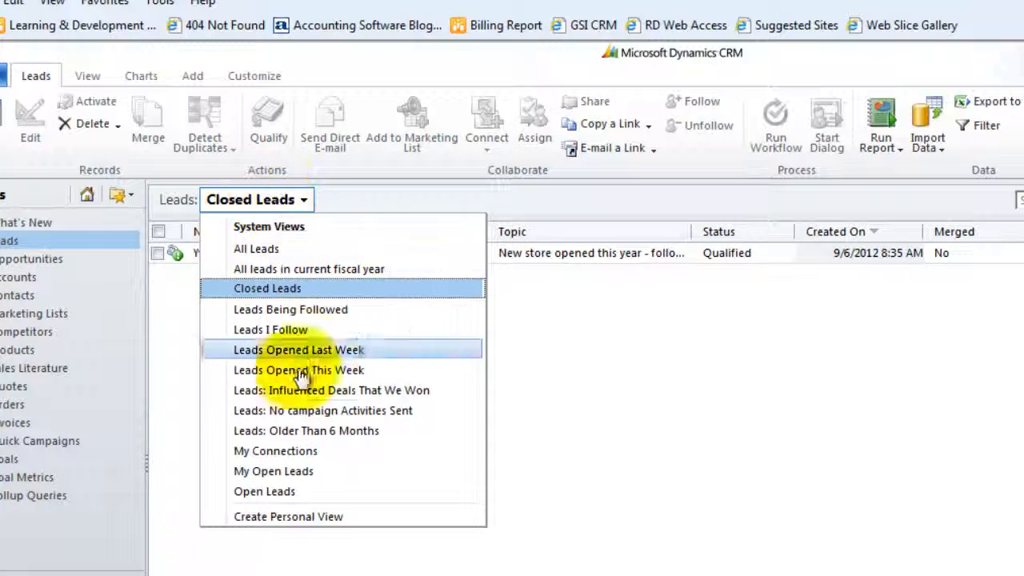
pyautogui.click(292, 472)
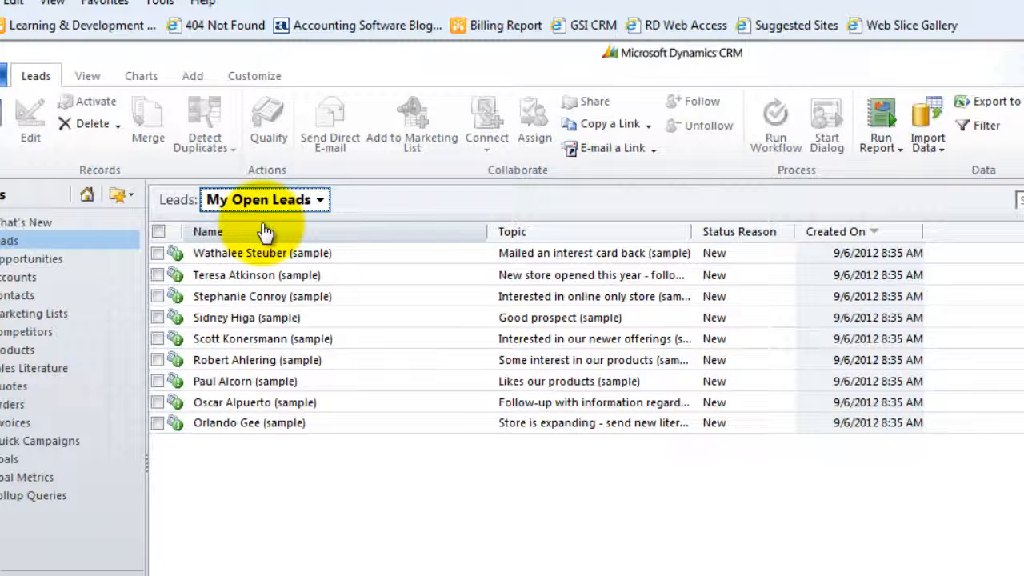